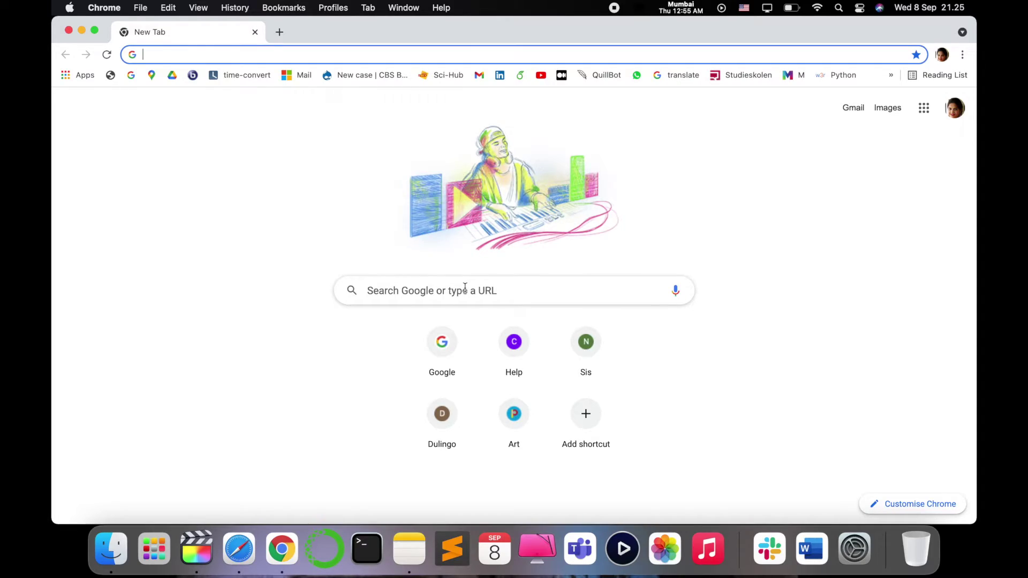
Search Google for 'research gate' and open the 'ResearchGate | Find and share research' result
{"action": "type", "text": "research gate"}
{"action": "key", "text": "Return"}
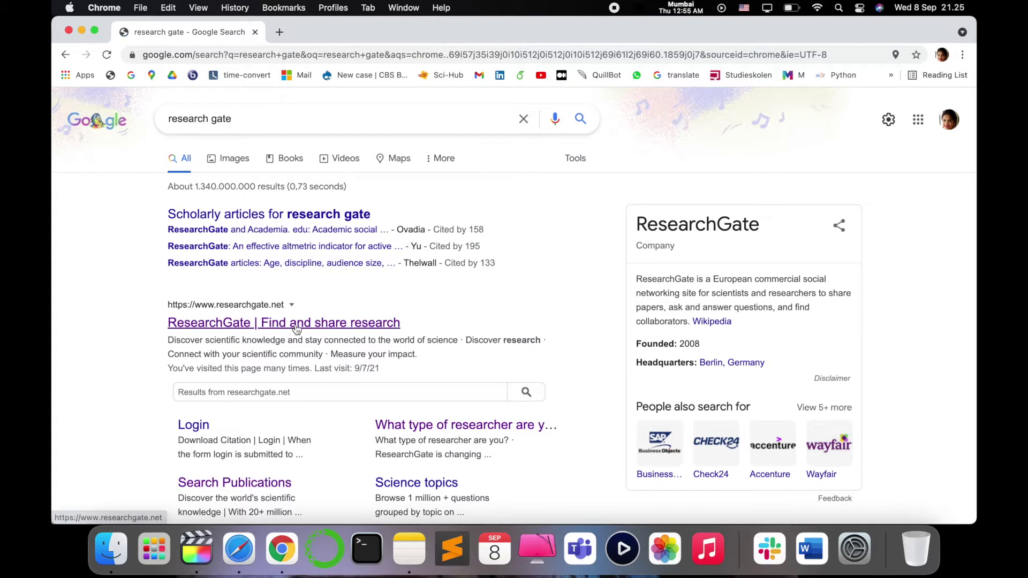
{"action": "left_click", "coordinate": [294, 324]}
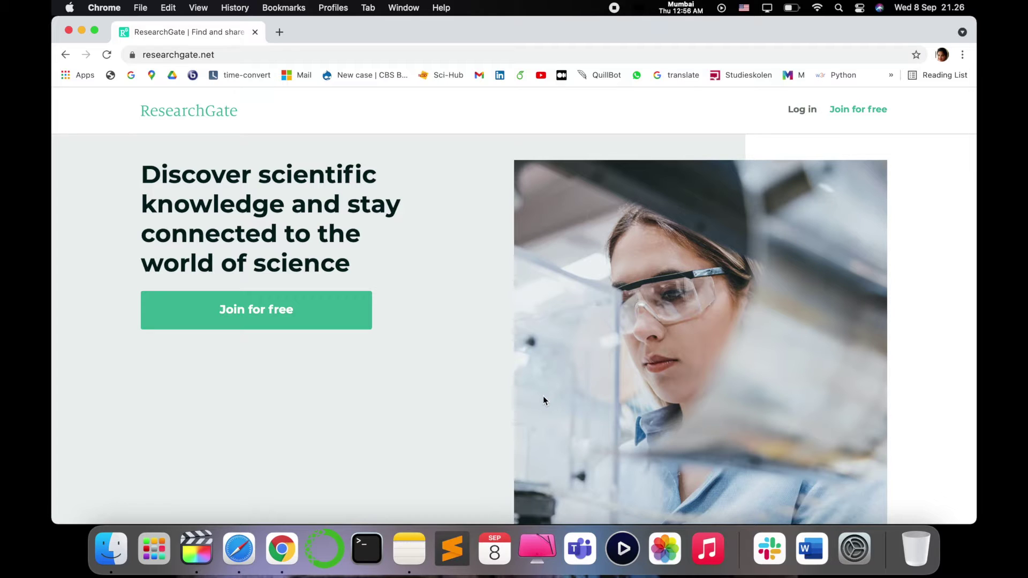
Start the Join for free sign-up and choose the 'Not a researcher' card
{"action": "left_click", "coordinate": [336, 329]}
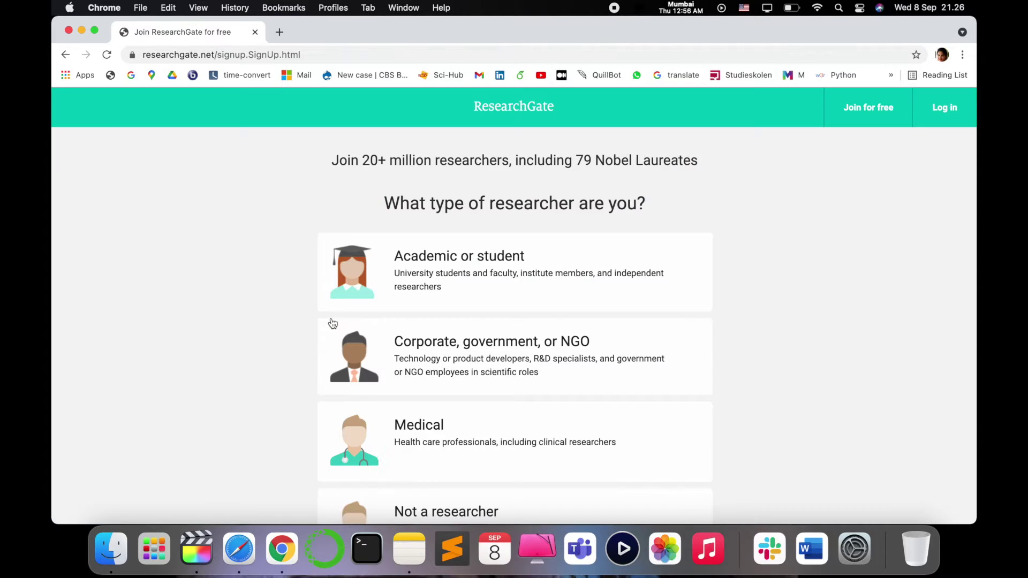
{"action": "scroll", "coordinate": [793, 346], "scroll_direction": "up", "scroll_amount": 1}
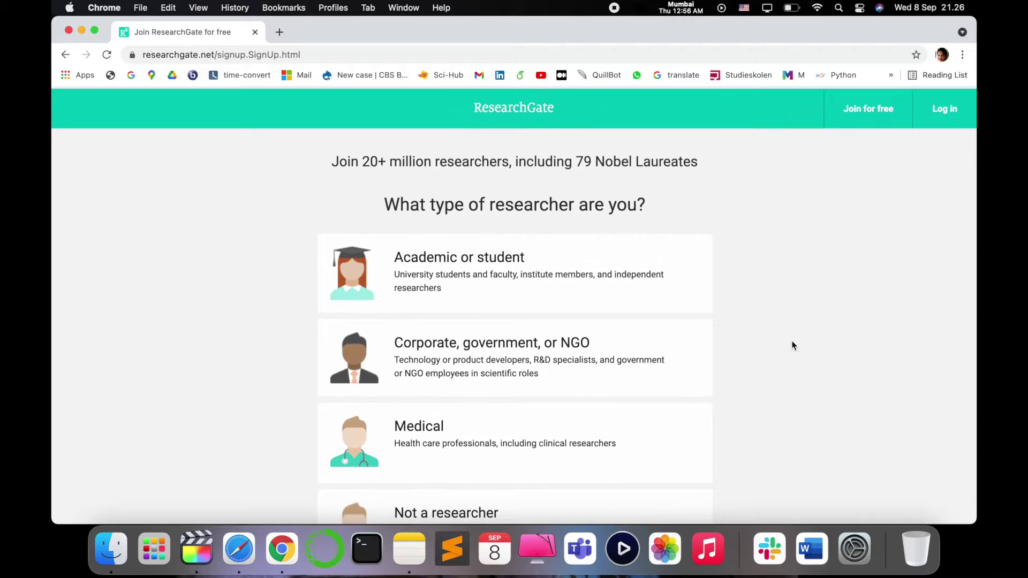
{"action": "scroll", "coordinate": [793, 345], "scroll_direction": "up", "scroll_amount": 1}
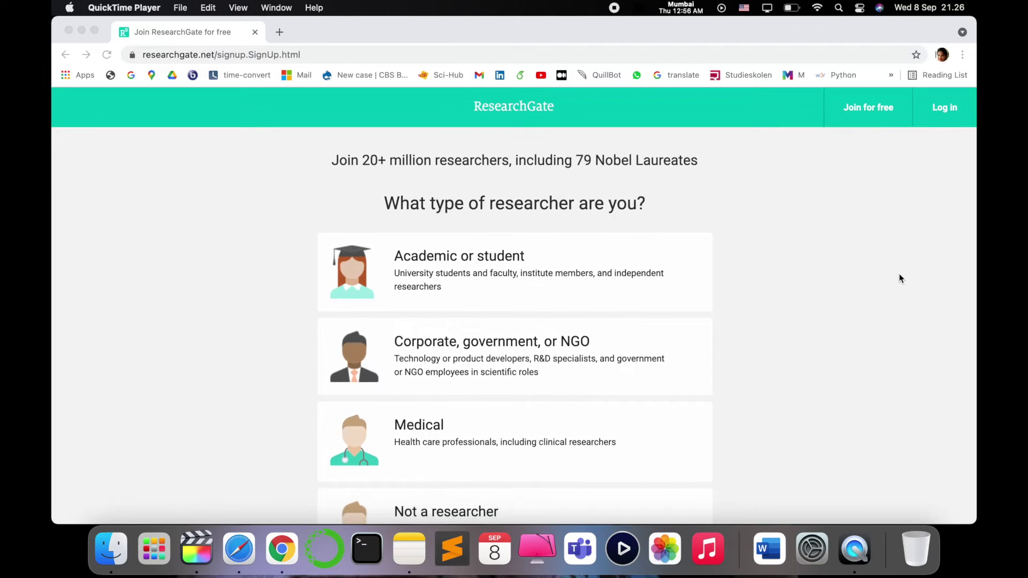
{"action": "scroll", "coordinate": [876, 254], "scroll_direction": "down", "scroll_amount": 2}
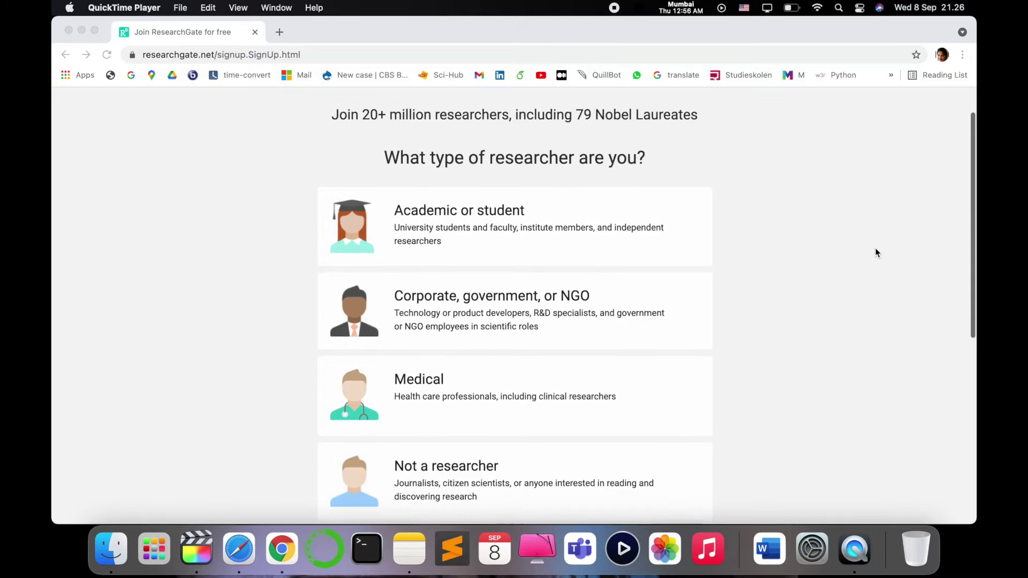
{"action": "scroll", "coordinate": [876, 252], "scroll_direction": "down", "scroll_amount": 1}
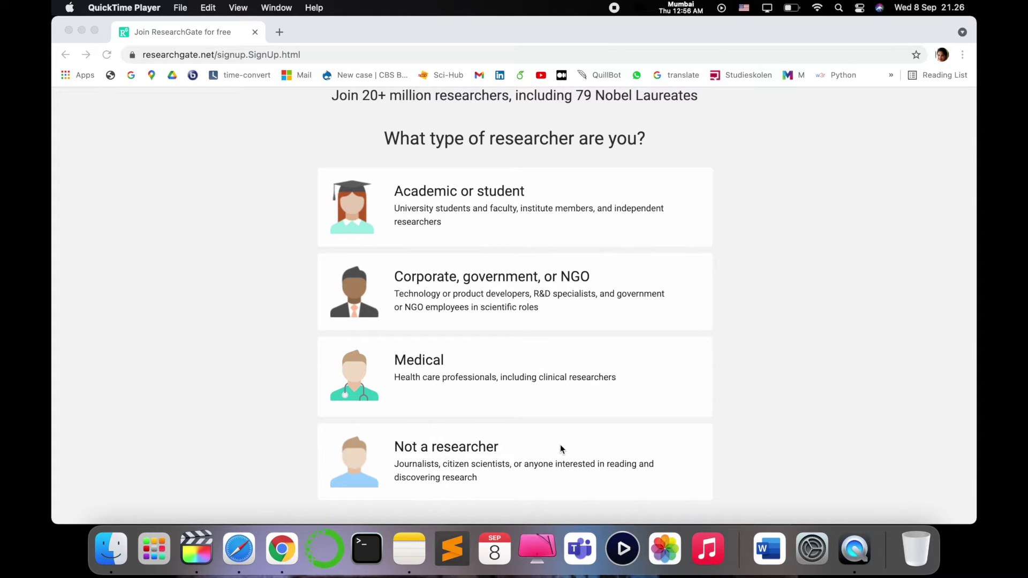
{"action": "left_click", "coordinate": [461, 453]}
{"action": "left_click", "coordinate": [463, 454]}
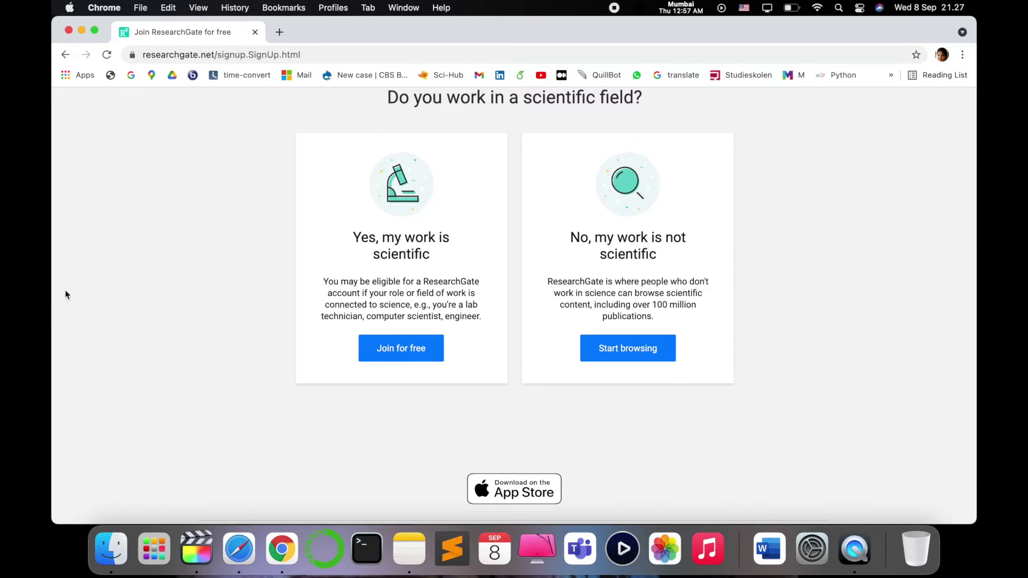
Join under 'Yes, my work is scientific' and skip the company, division and position step
{"action": "left_click", "coordinate": [406, 359]}
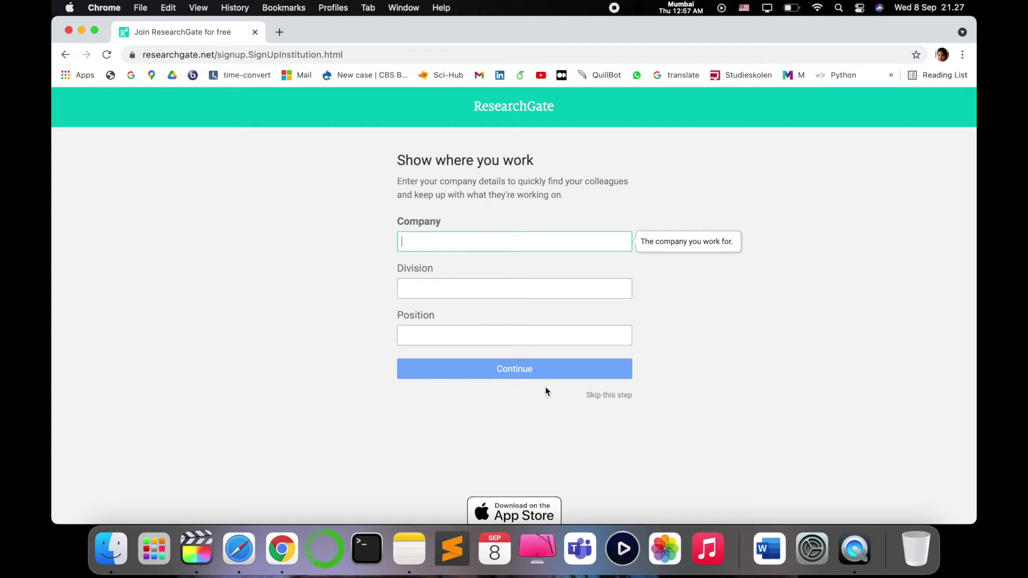
{"action": "left_click", "coordinate": [600, 398]}
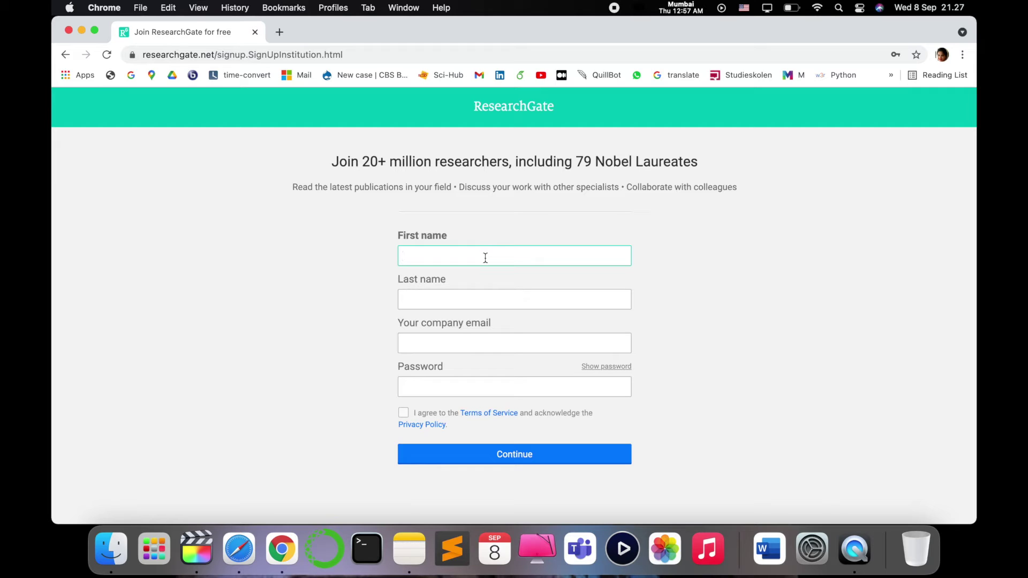
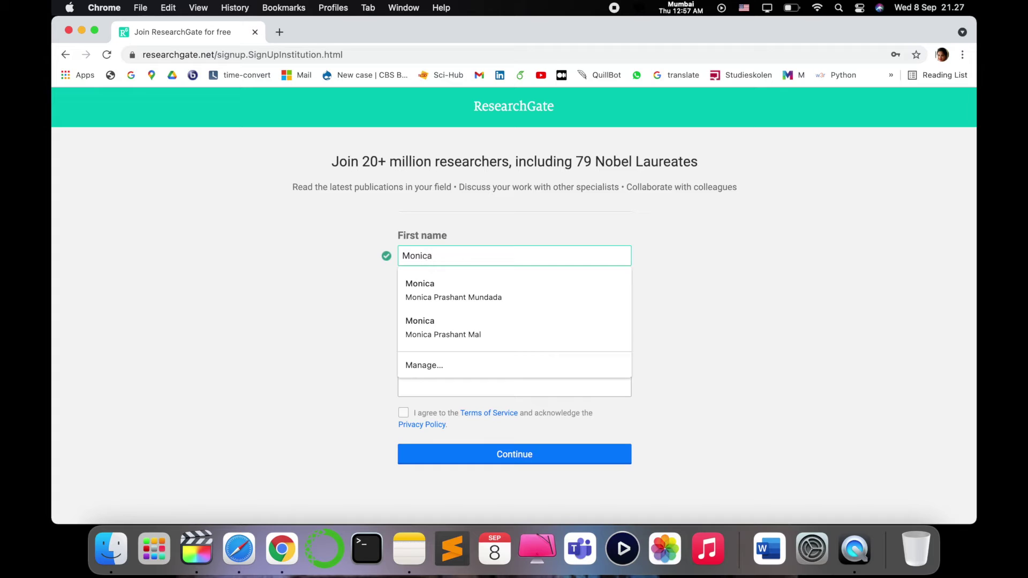
Enter the first and last name, then accept the suggested personal email address
{"action": "key", "text": "Tab"}
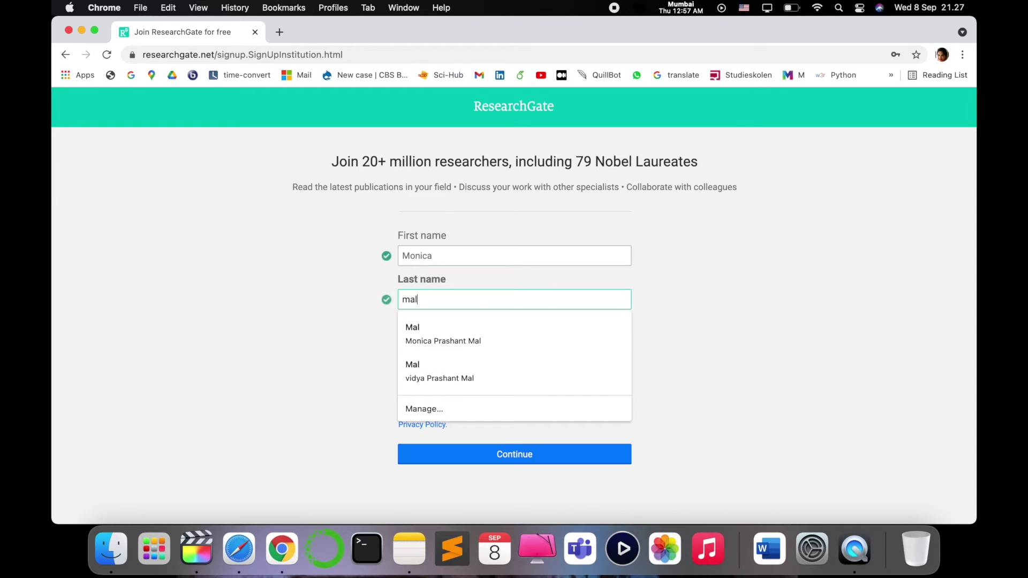
{"action": "key", "text": "Tab"}
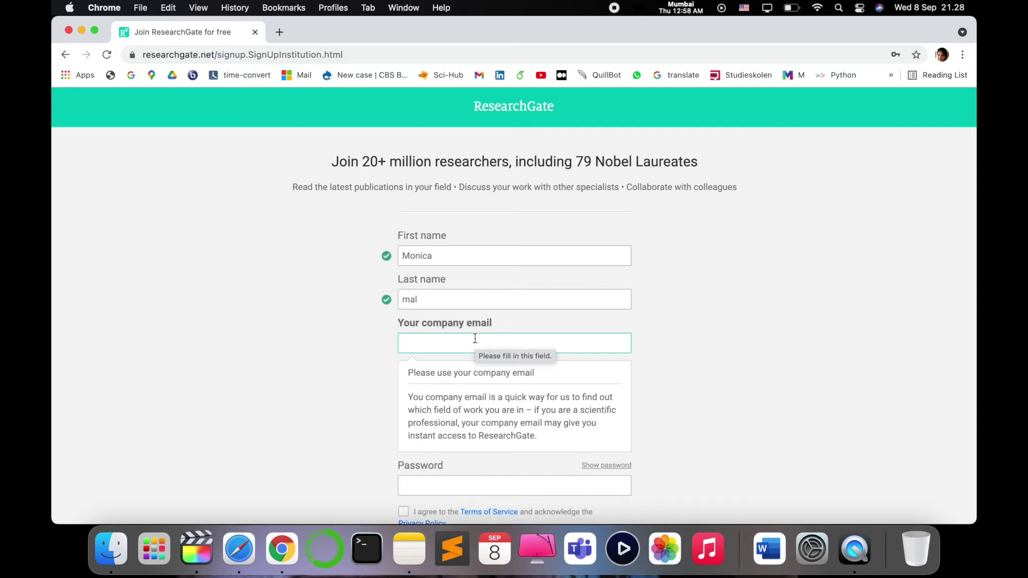
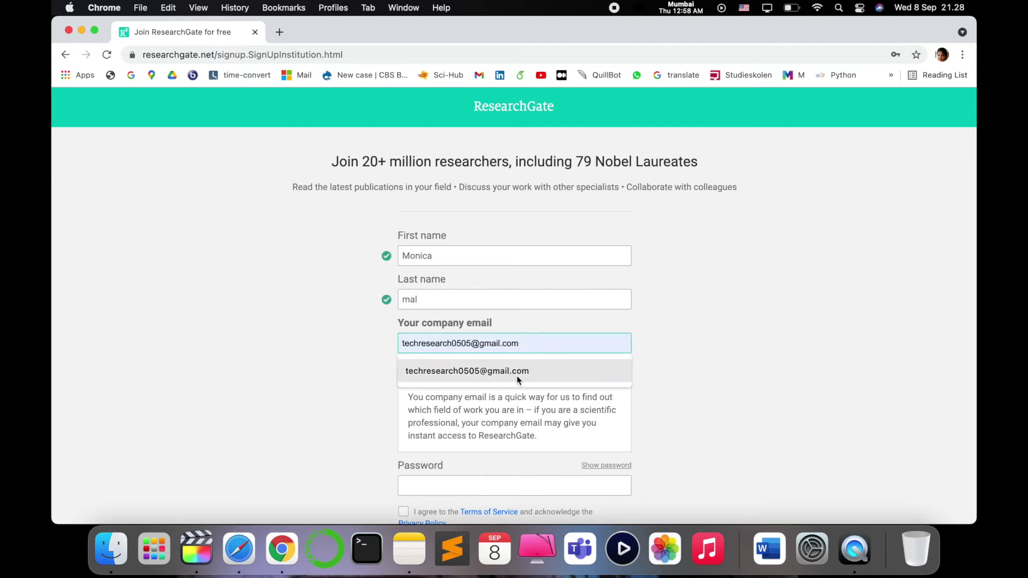
{"action": "left_click", "coordinate": [517, 379]}
Set the account password, accept the Terms of Service, and submit the sign-up form
{"action": "left_click", "coordinate": [464, 478]}
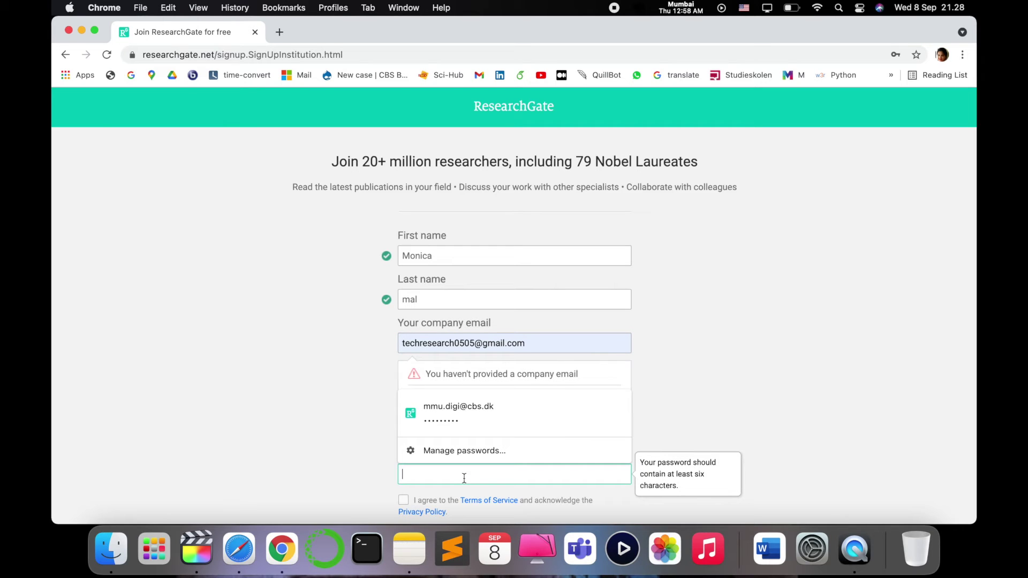
{"action": "type", "text": "••••••"}
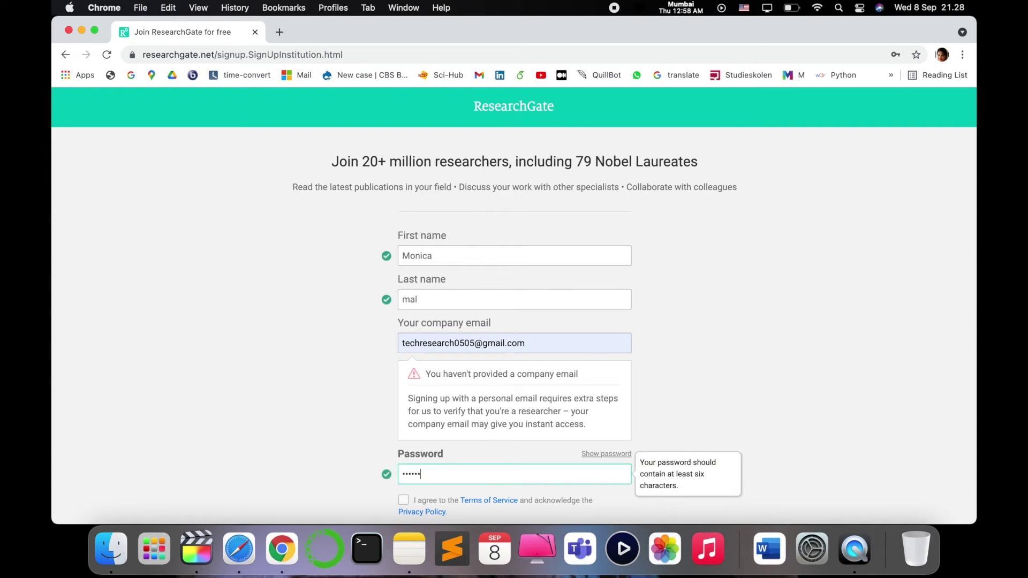
{"action": "type", "text": "•••"}
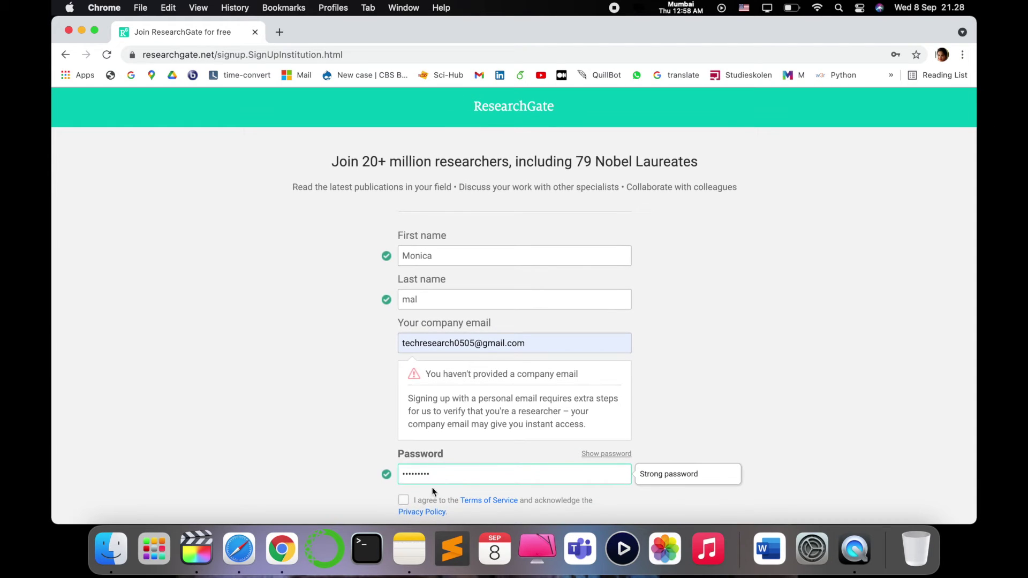
{"action": "left_click", "coordinate": [405, 501]}
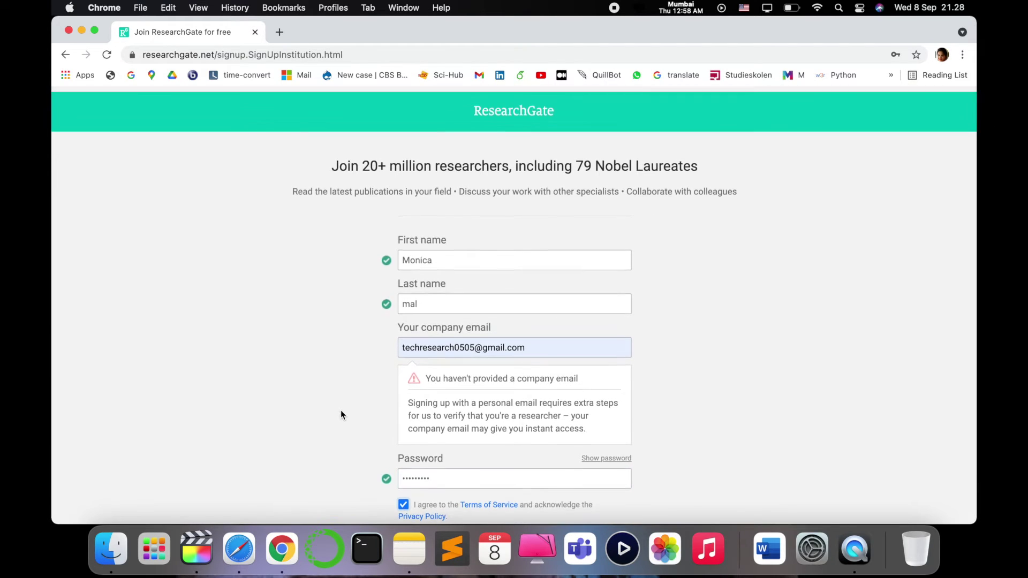
{"action": "scroll", "coordinate": [694, 352], "scroll_direction": "down", "scroll_amount": 5}
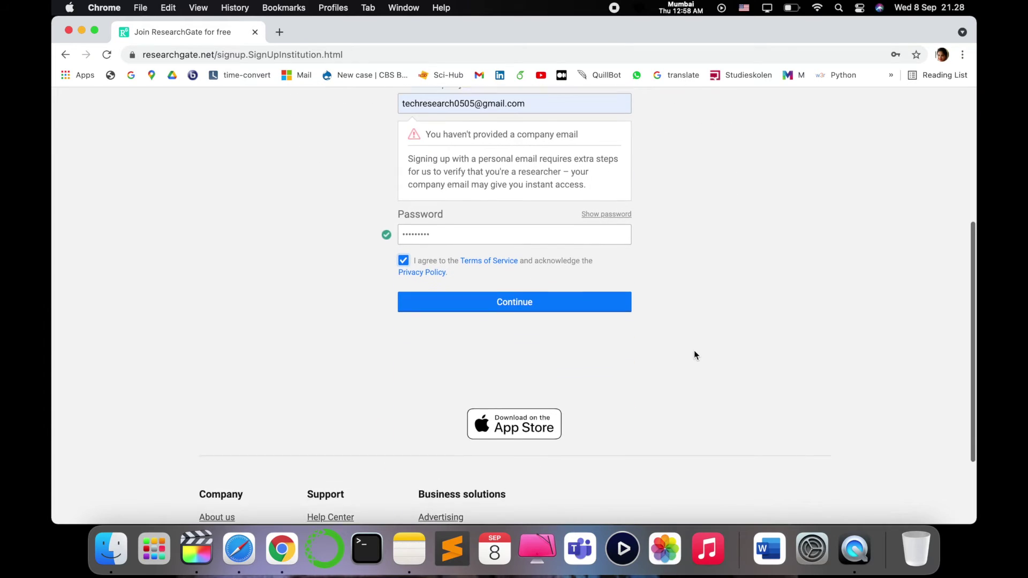
{"action": "scroll", "coordinate": [692, 351], "scroll_direction": "up", "scroll_amount": 1}
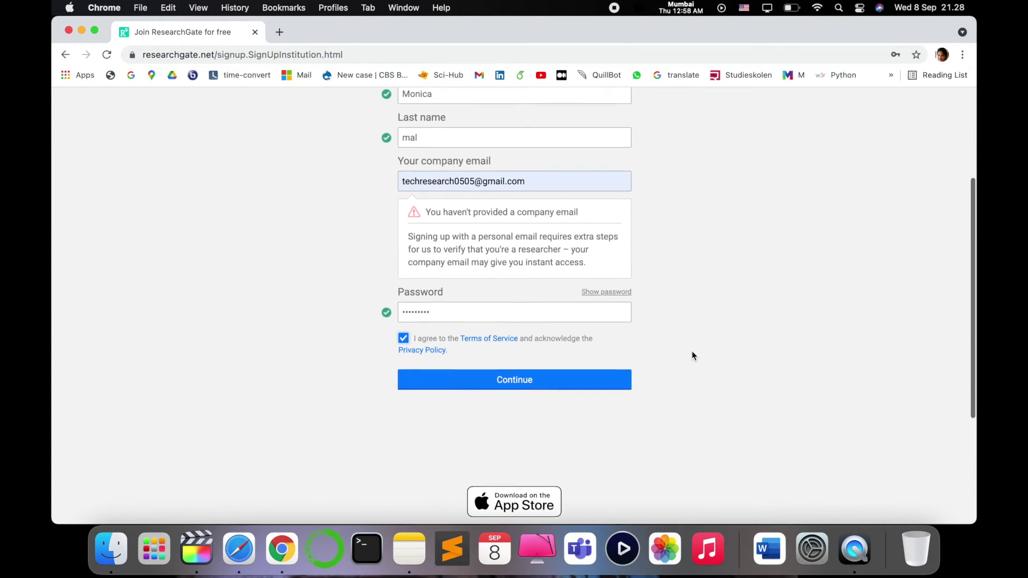
{"action": "left_click", "coordinate": [563, 382]}
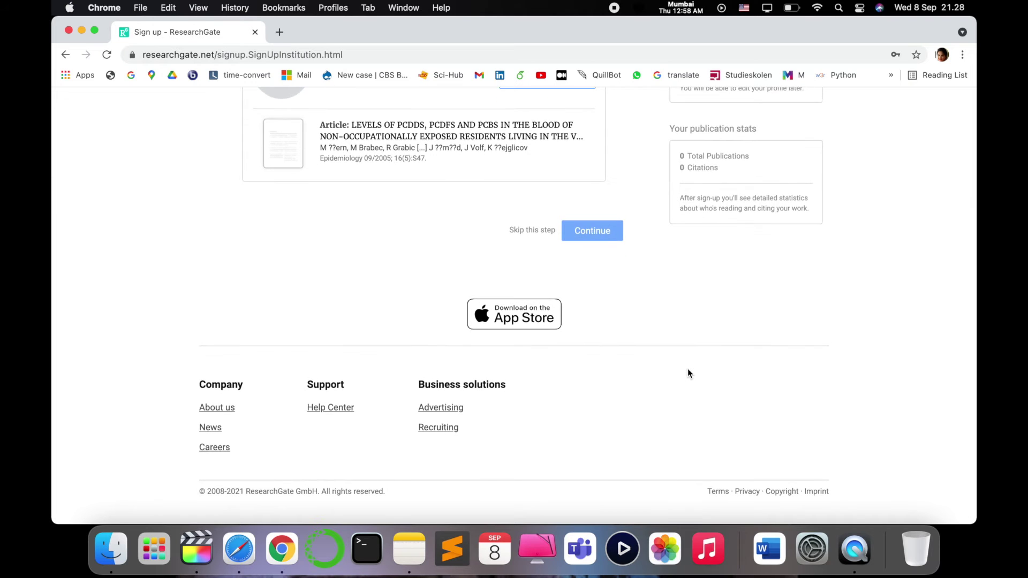
Reject the first suggested publication, claim the WC-TiC-TaC-Co alloys article as yours, and continue
{"action": "scroll", "coordinate": [687, 372], "scroll_direction": "up", "scroll_amount": 2}
{"action": "scroll", "coordinate": [689, 374], "scroll_direction": "up", "scroll_amount": 5}
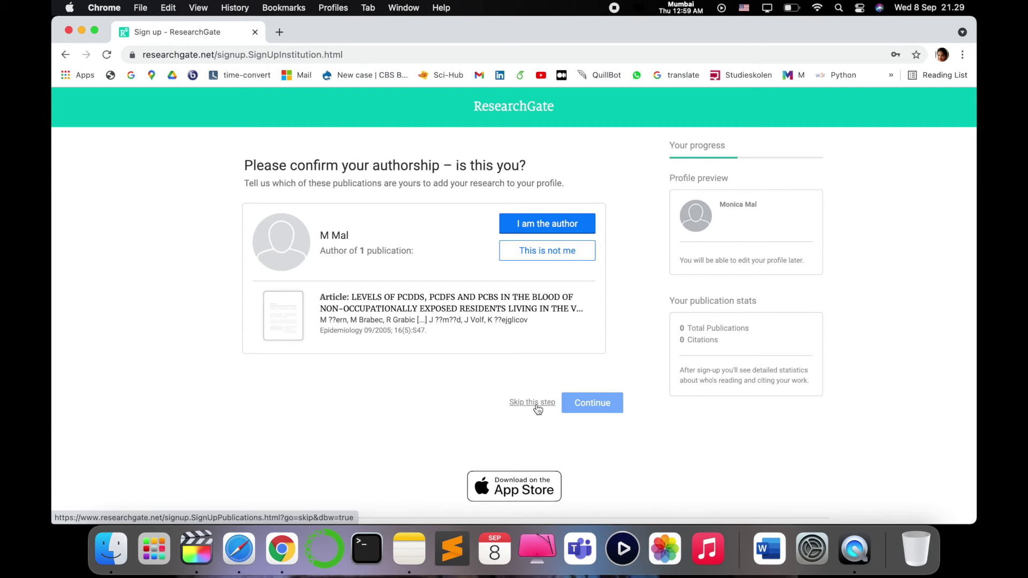
{"action": "left_click", "coordinate": [562, 253]}
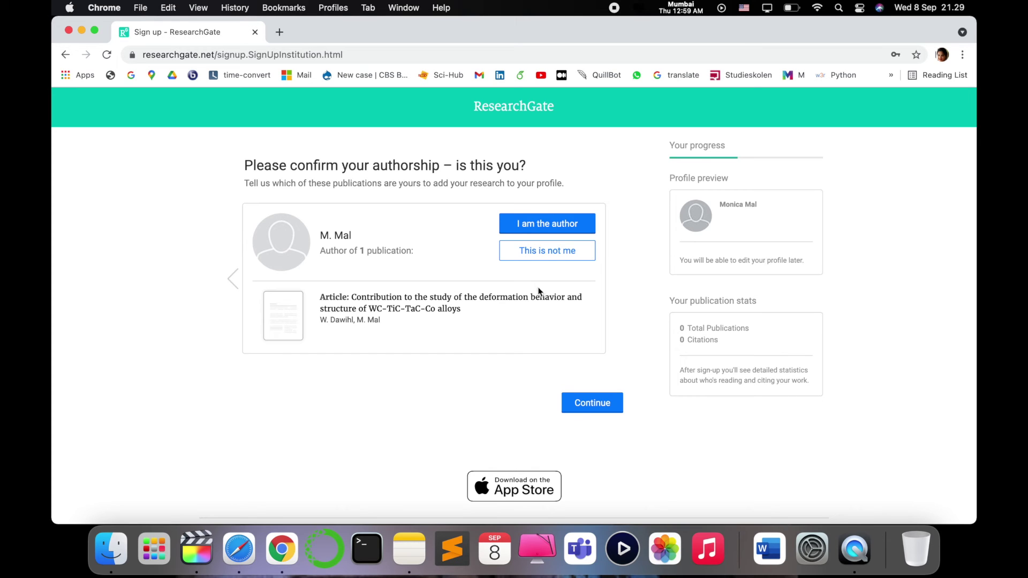
{"action": "left_click", "coordinate": [553, 227]}
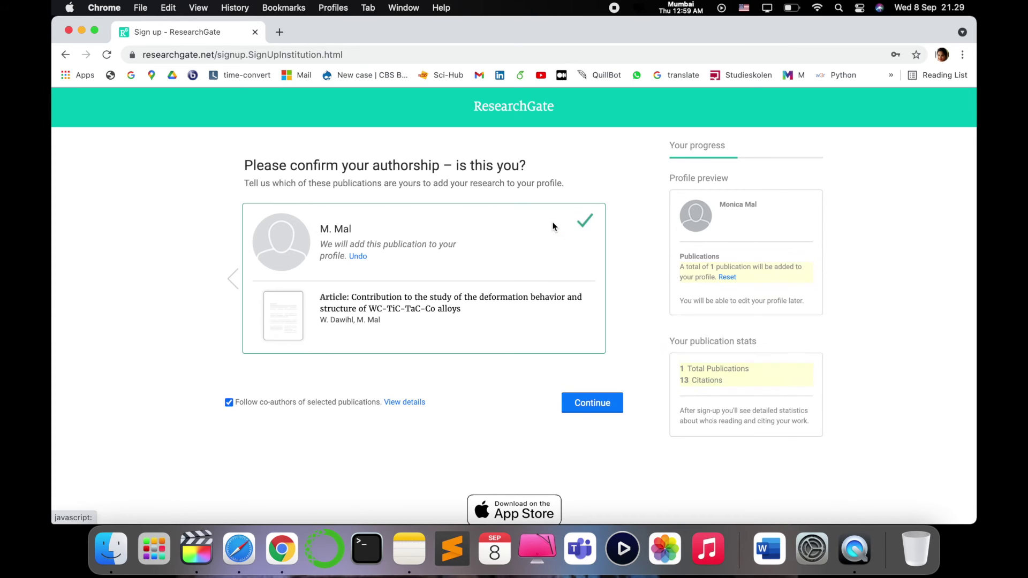
{"action": "left_click", "coordinate": [599, 403]}
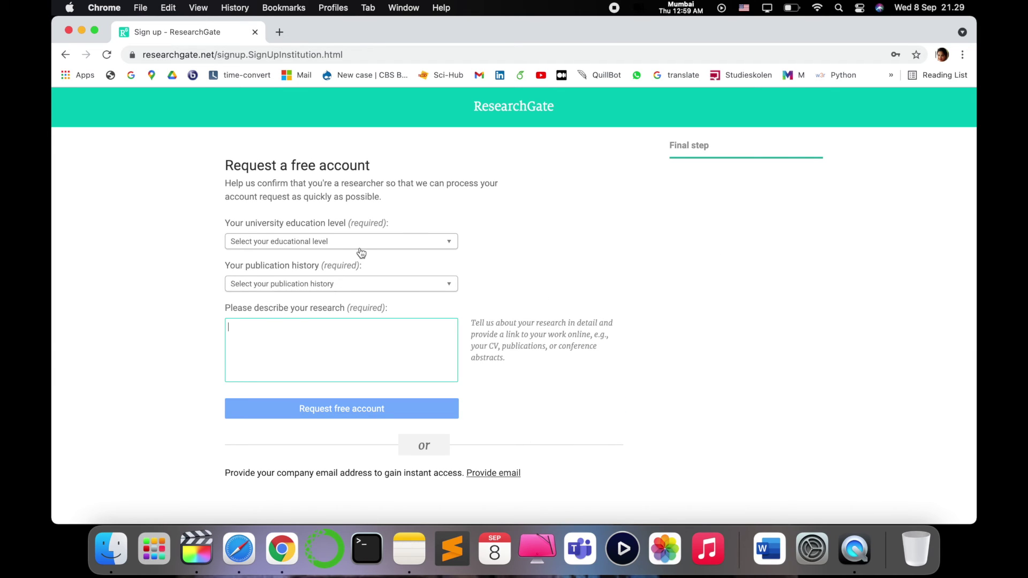
Request the free account with Master's degree, first research in progress, and 'Machine learning' description
{"action": "left_click", "coordinate": [390, 246]}
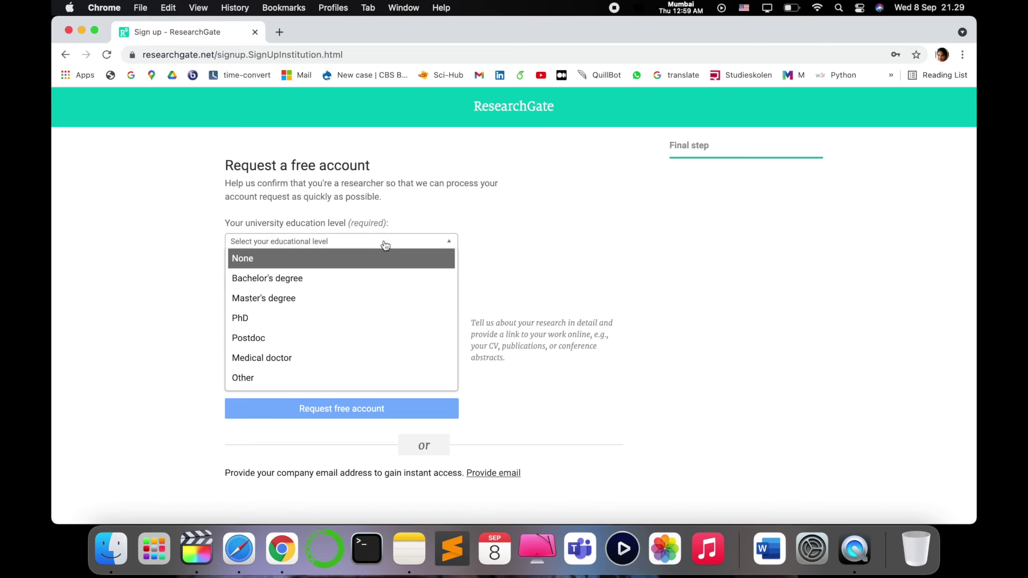
{"action": "left_click", "coordinate": [336, 298]}
{"action": "left_click", "coordinate": [339, 286]}
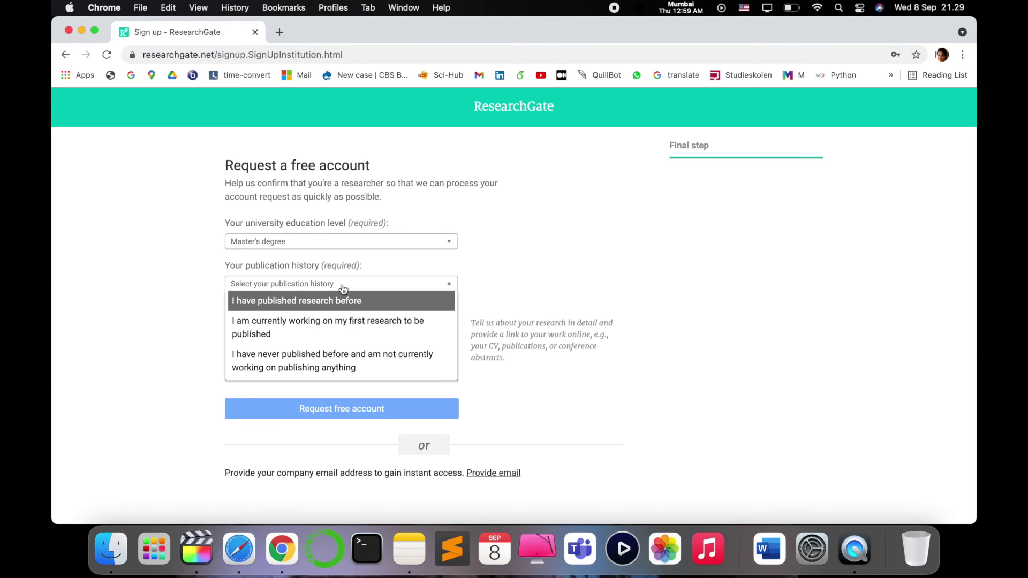
{"action": "left_click", "coordinate": [363, 333]}
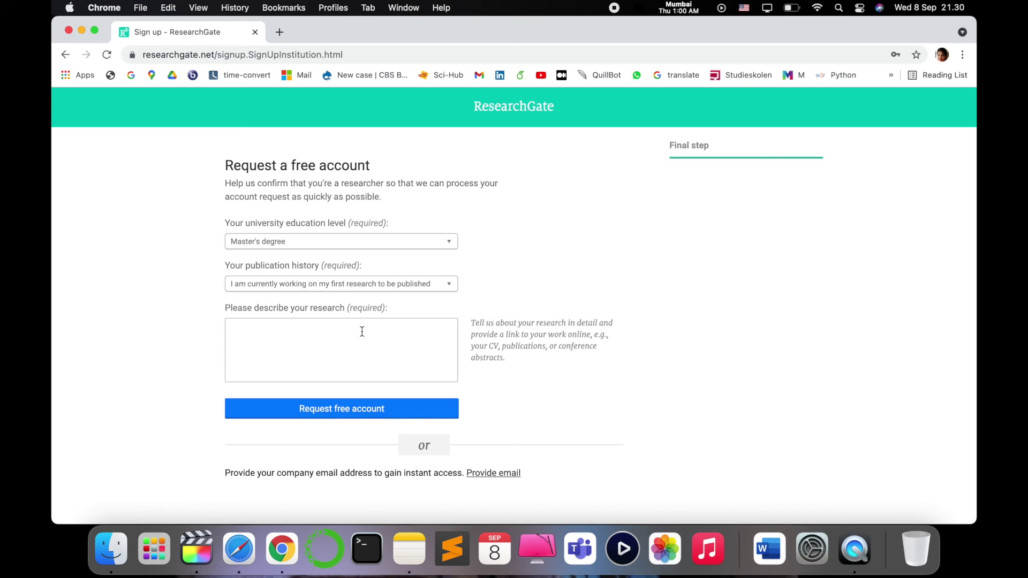
{"action": "left_click", "coordinate": [362, 331]}
{"action": "type", "text": "Machine lea"}
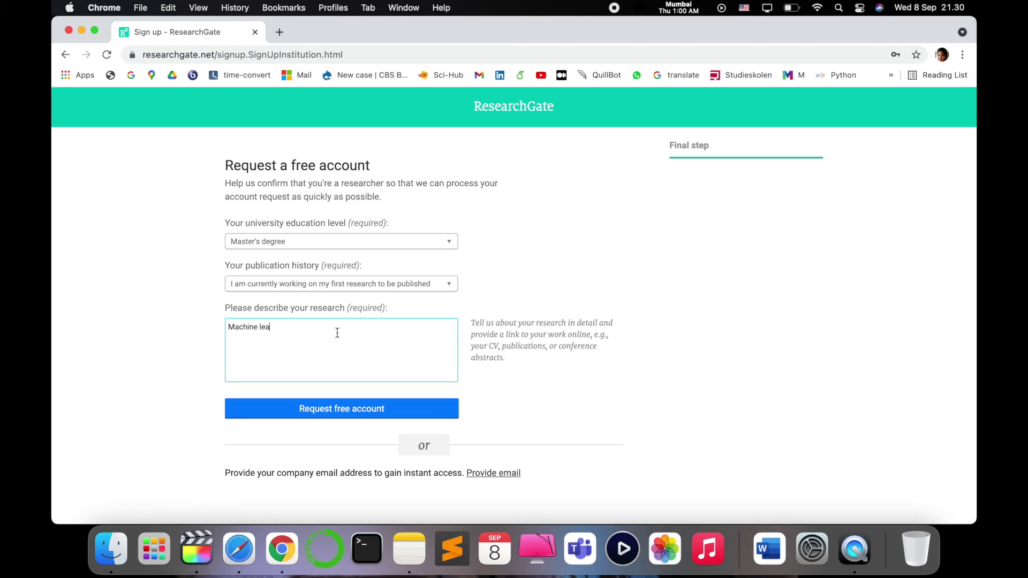
{"action": "type", "text": "rning"}
{"action": "left_click", "coordinate": [349, 409]}
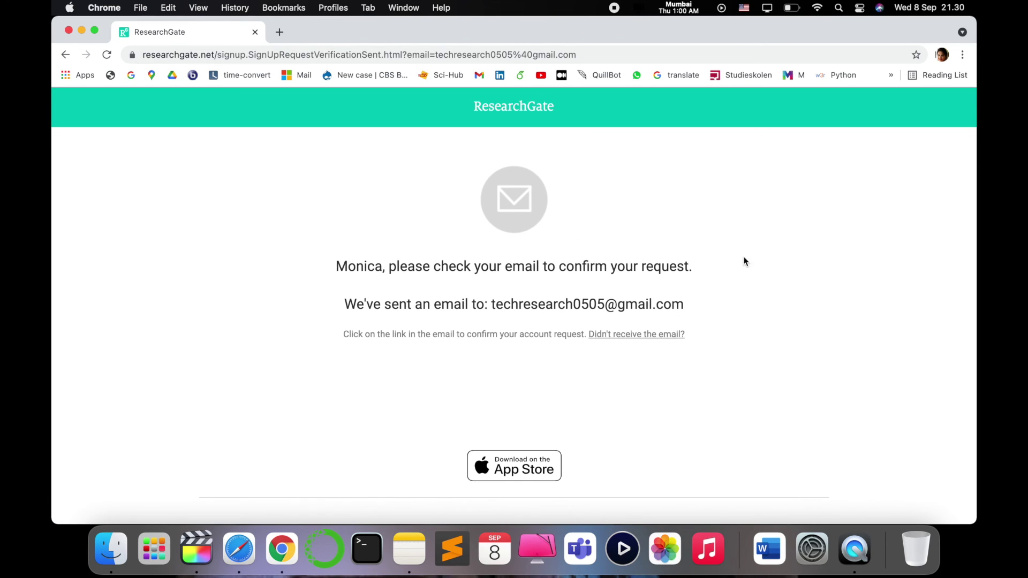
Select the confirmation email address on the check-your-email page and scroll through the page
{"action": "left_click_drag", "start_coordinate": [691, 304], "coordinate": [492, 306]}
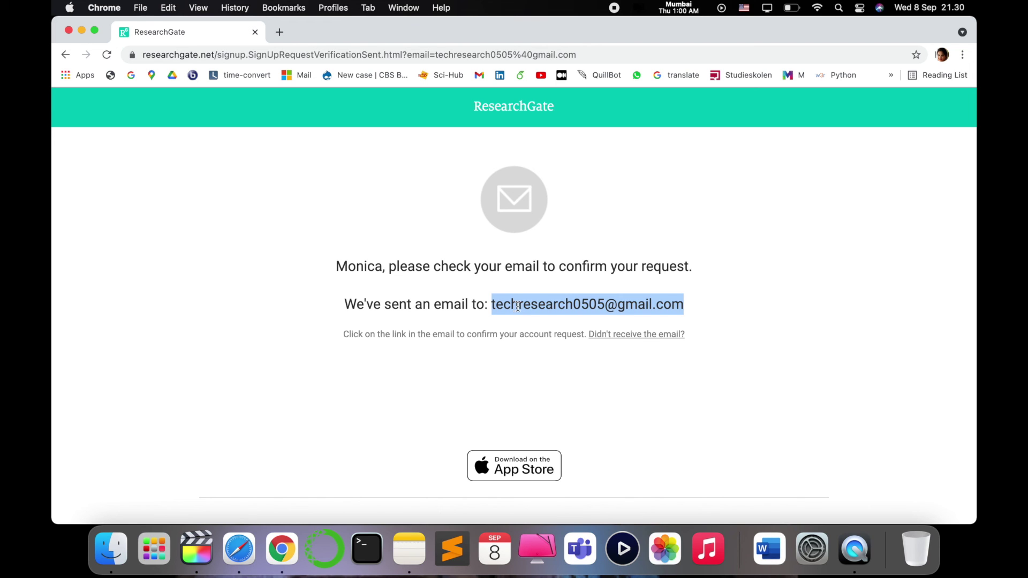
{"action": "scroll", "coordinate": [721, 341], "scroll_direction": "down", "scroll_amount": 2}
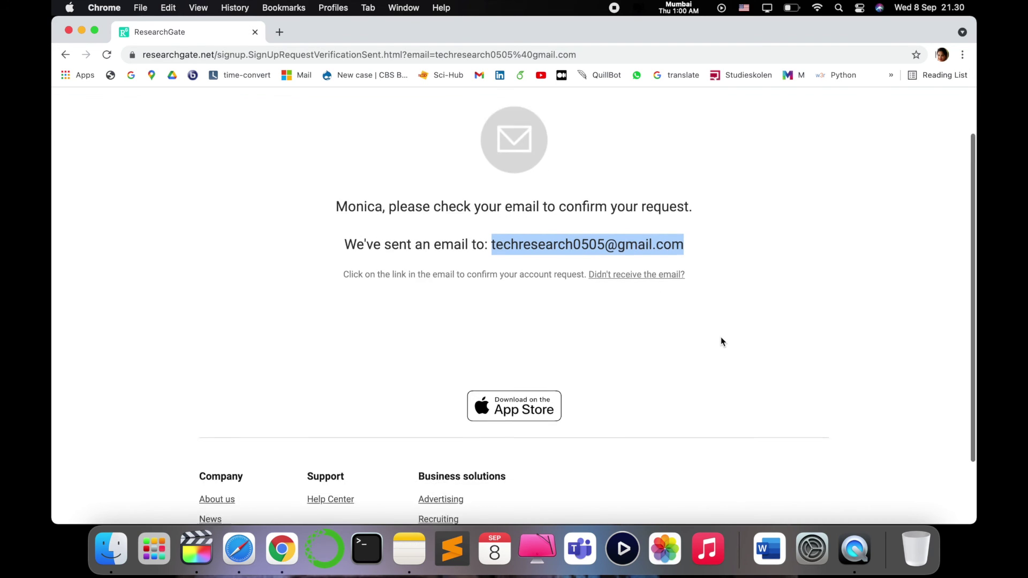
{"action": "scroll", "coordinate": [720, 342], "scroll_direction": "down", "scroll_amount": 2}
{"action": "scroll", "coordinate": [721, 342], "scroll_direction": "up", "scroll_amount": 4}
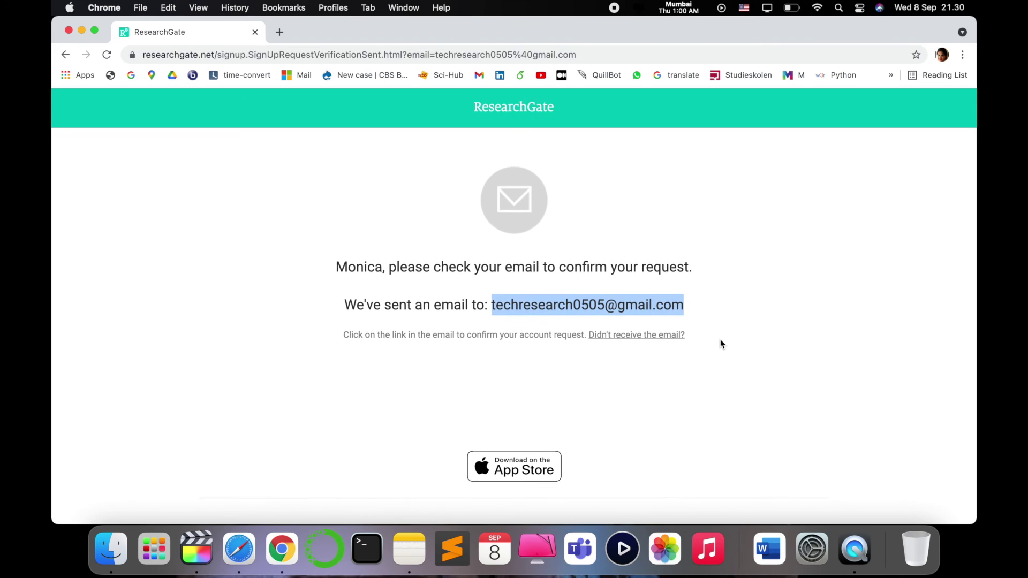